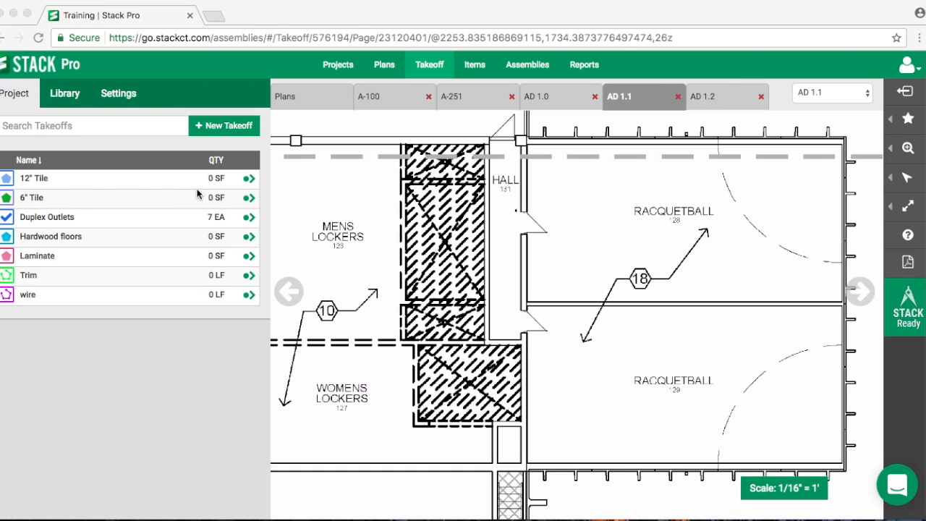
# - Create a new takeoff named Drywall with the Linear measurement type
pyautogui.click(220, 124)
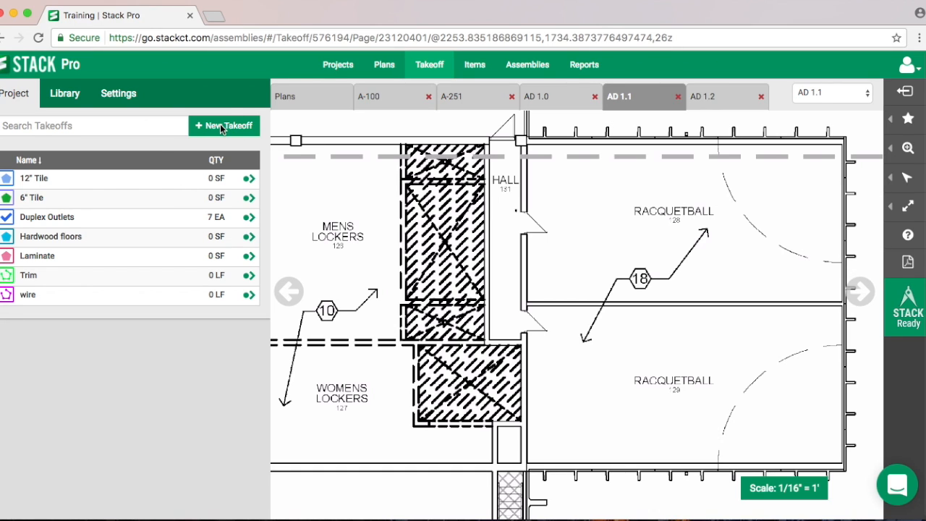
pyautogui.click(220, 125)
pyautogui.click(58, 153)
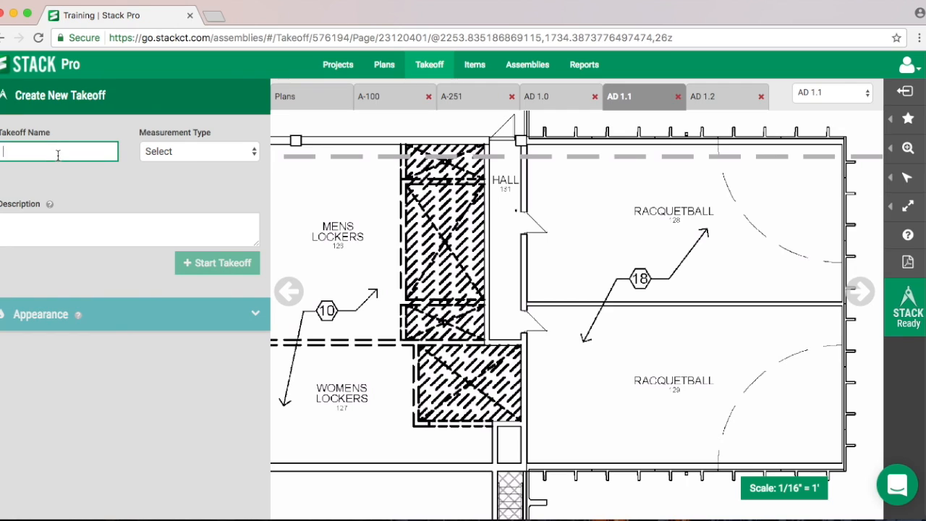
pyautogui.write('Drywall')
pyautogui.click(199, 151)
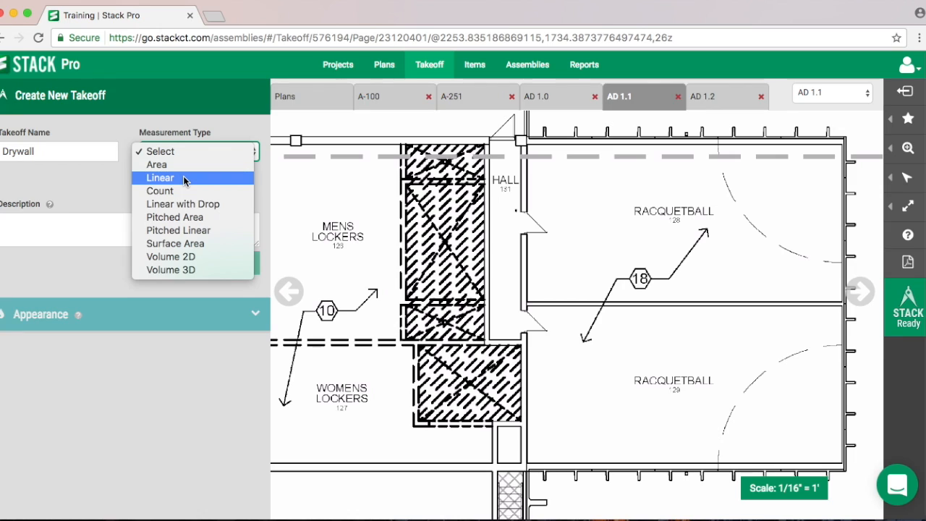
pyautogui.click(183, 178)
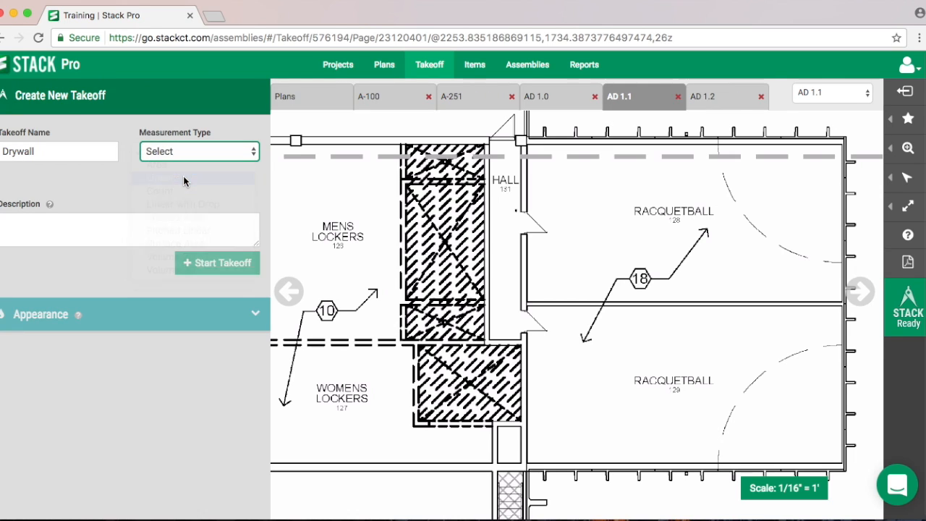
# - Set the Drywall takeoff's line color to bright red
pyautogui.click(22, 230)
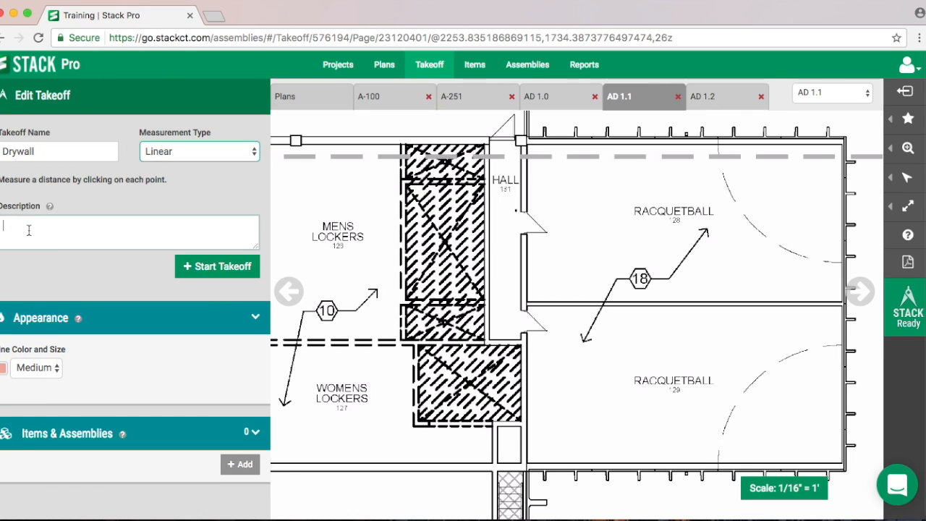
pyautogui.click(2, 369)
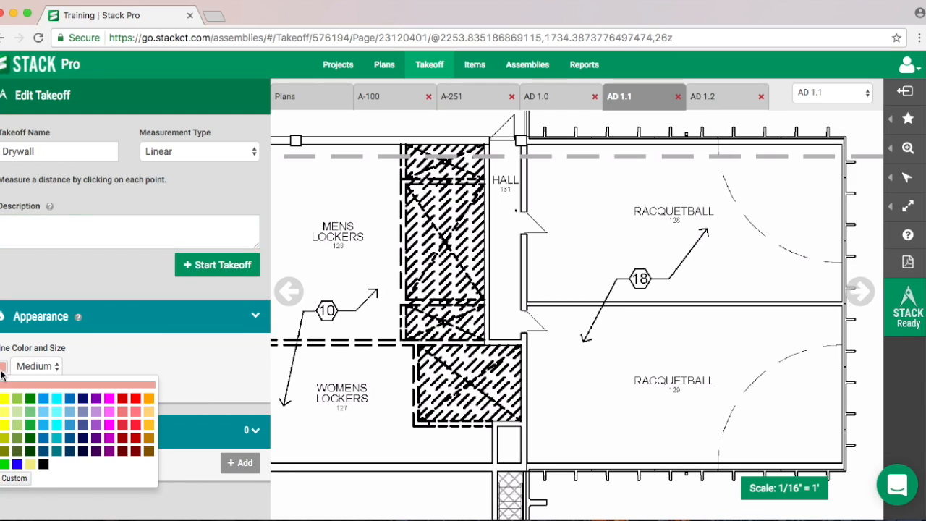
pyautogui.click(136, 402)
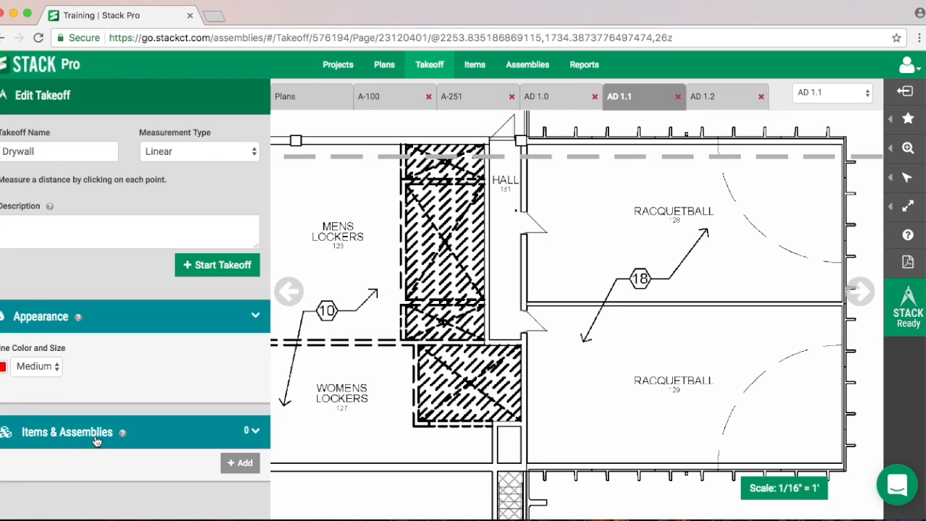
# - Select the GWB at Wall Partitions - Linear assembly from the STACK library's Finishes, Gypsum Board category for the takeoff
pyautogui.click(243, 465)
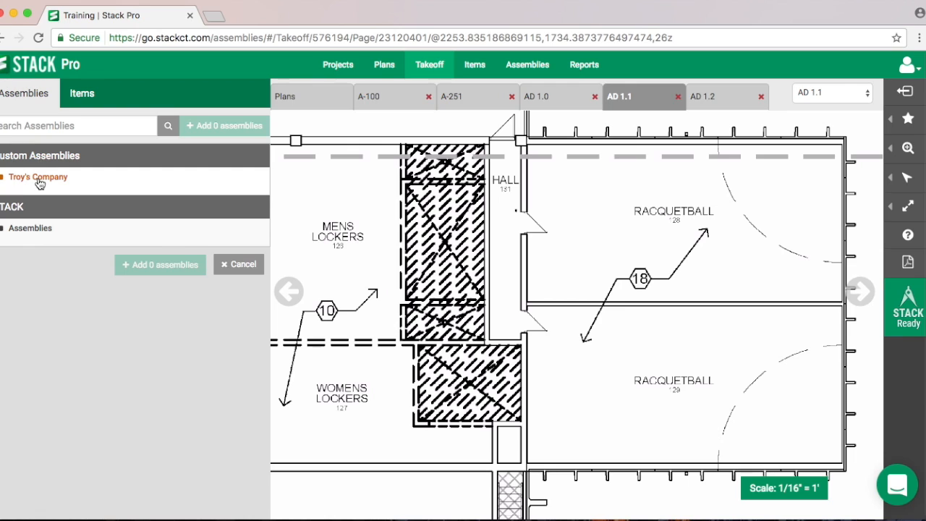
pyautogui.click(26, 230)
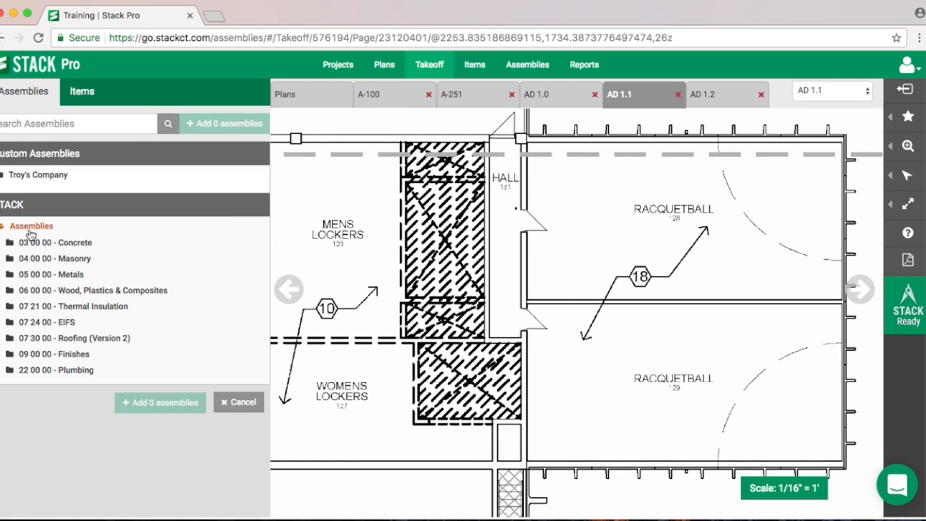
pyautogui.click(66, 360)
pyautogui.scroll(-1, 95, 339)
pyautogui.click(94, 328)
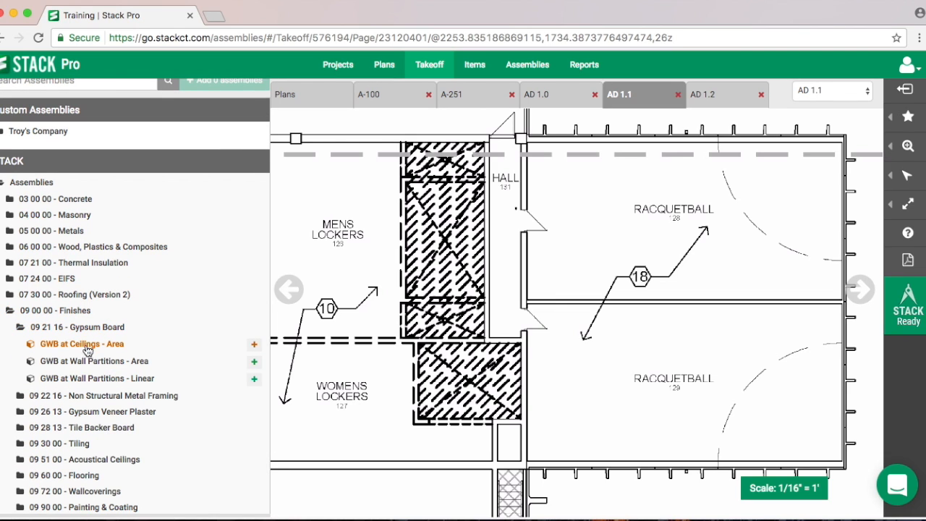
pyautogui.click(95, 412)
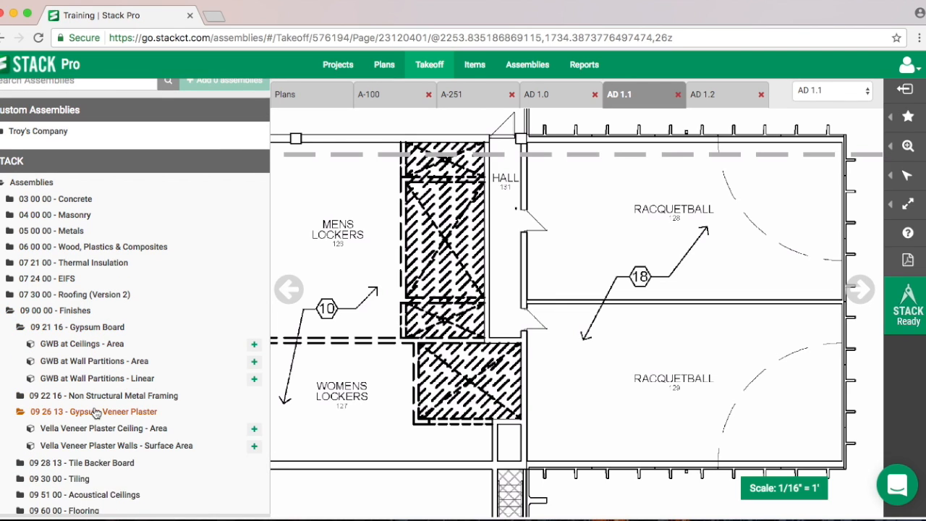
pyautogui.click(96, 411)
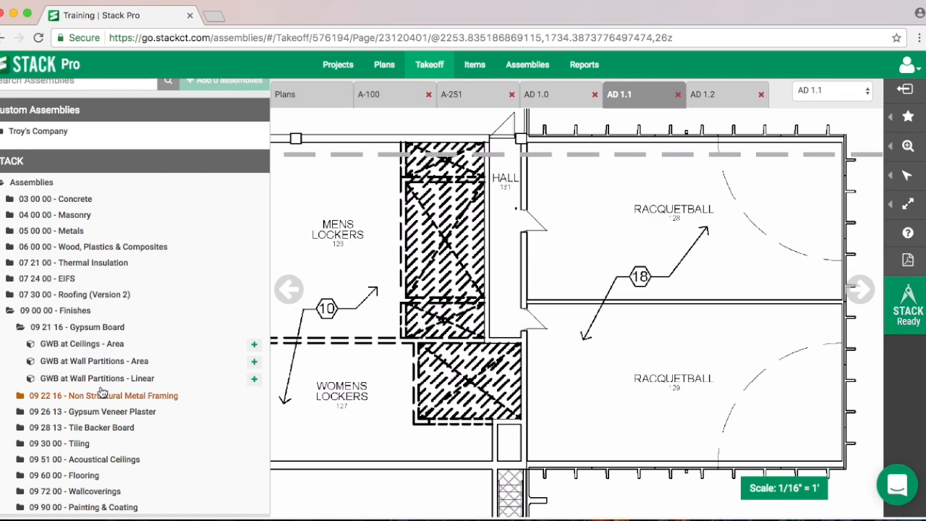
pyautogui.scroll(1, 114, 347)
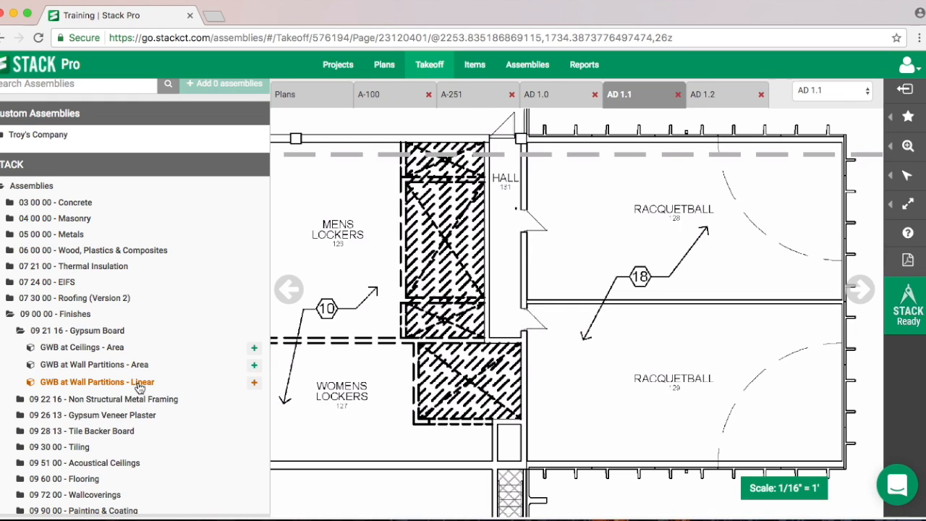
pyautogui.click(253, 385)
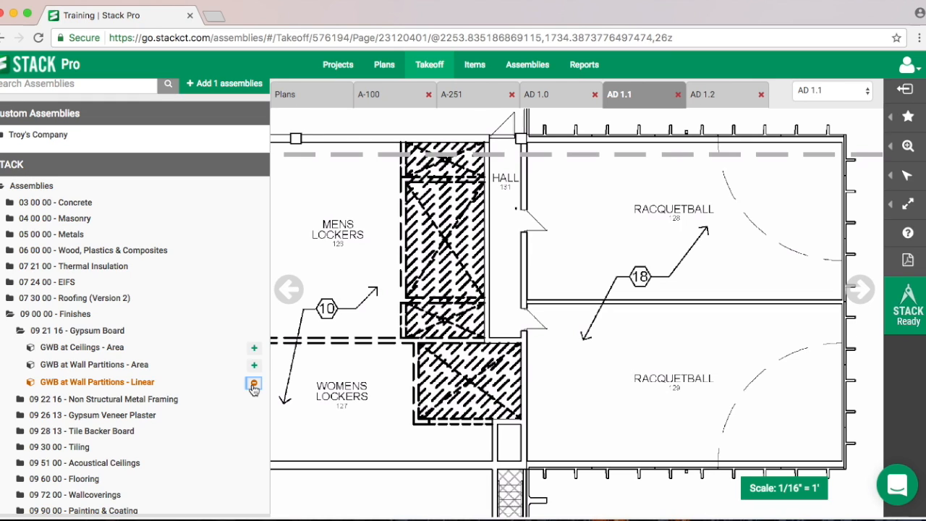
# - Select Blanket Insulation - Linear from the Thermal Insulation category as well, and add the selected assemblies to the takeoff
pyautogui.click(68, 270)
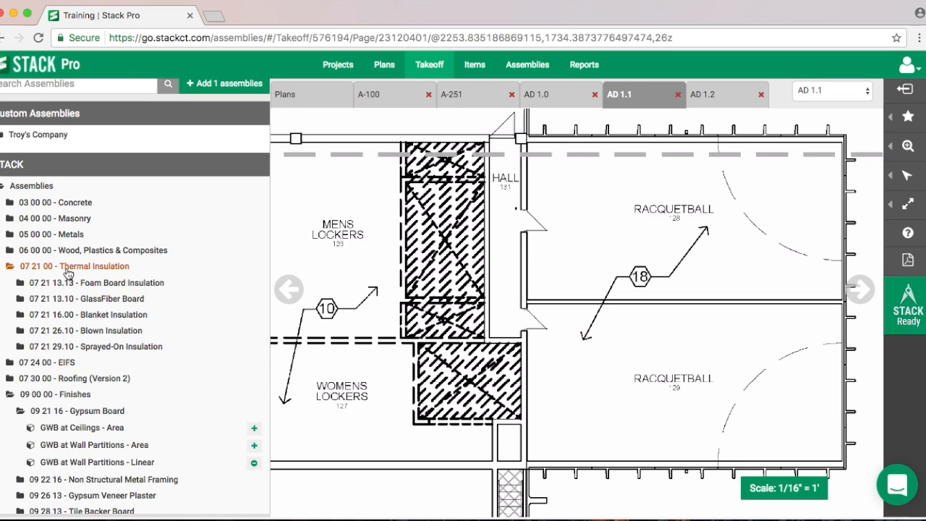
pyautogui.click(109, 316)
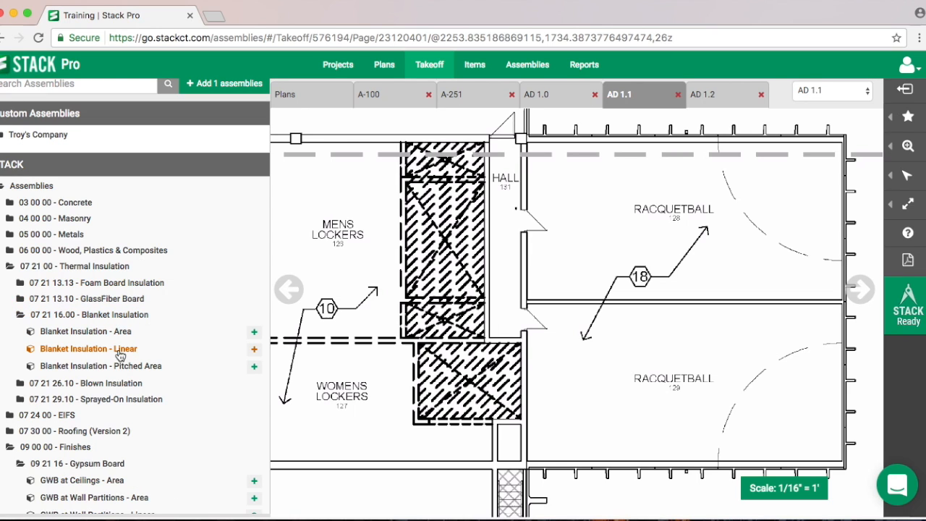
pyautogui.click(125, 350)
pyautogui.click(216, 88)
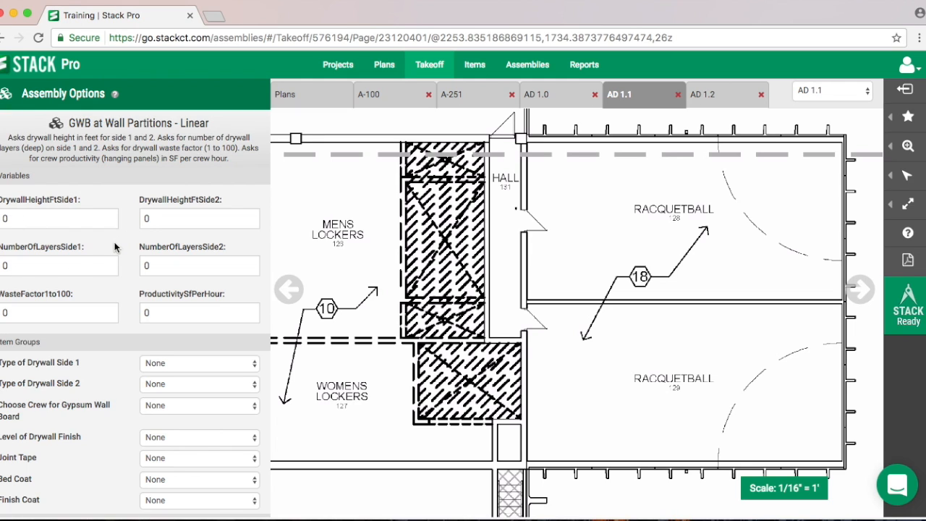
# - For the GWB wall partition assembly, set the side 1 drywall height to 12 ft and its number of layers to 1
pyautogui.scroll(-1, 121, 291)
pyautogui.scroll(-3, 121, 292)
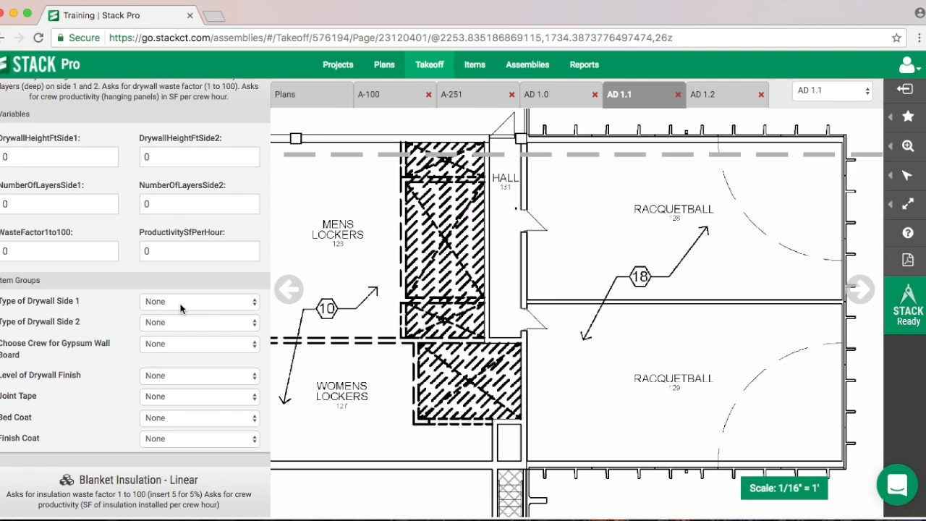
pyautogui.scroll(-5, 170, 365)
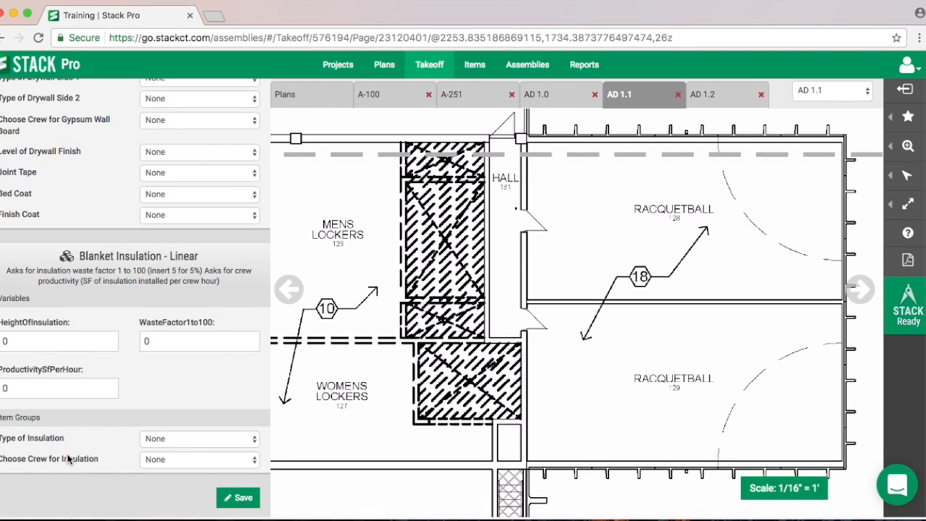
pyautogui.scroll(7, 168, 445)
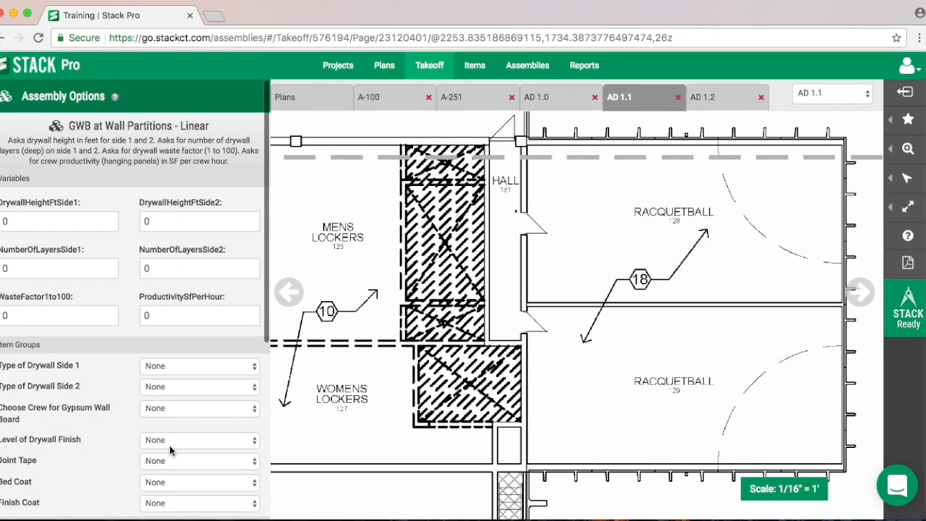
pyautogui.click(26, 221)
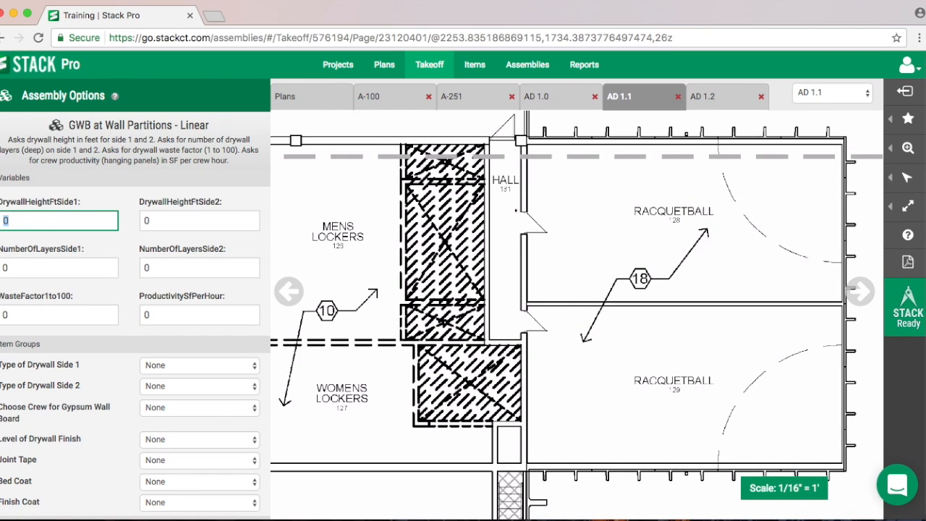
pyautogui.write('12')
pyautogui.click(34, 269)
pyautogui.write('1')
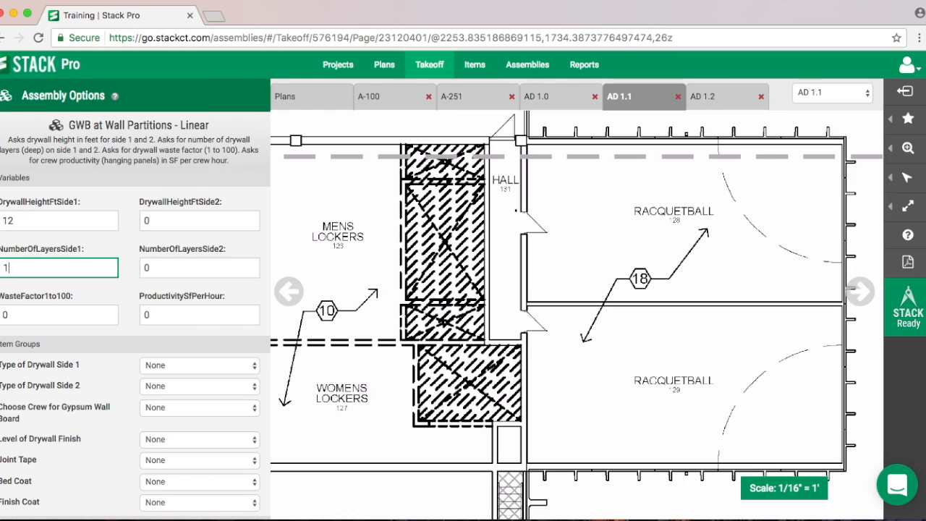
# - Set the drywall assembly's waste factor to 10 and its productivity to 125 SF per hour
pyautogui.click(42, 313)
pyautogui.write('10')
pyautogui.click(213, 313)
pyautogui.write('12')
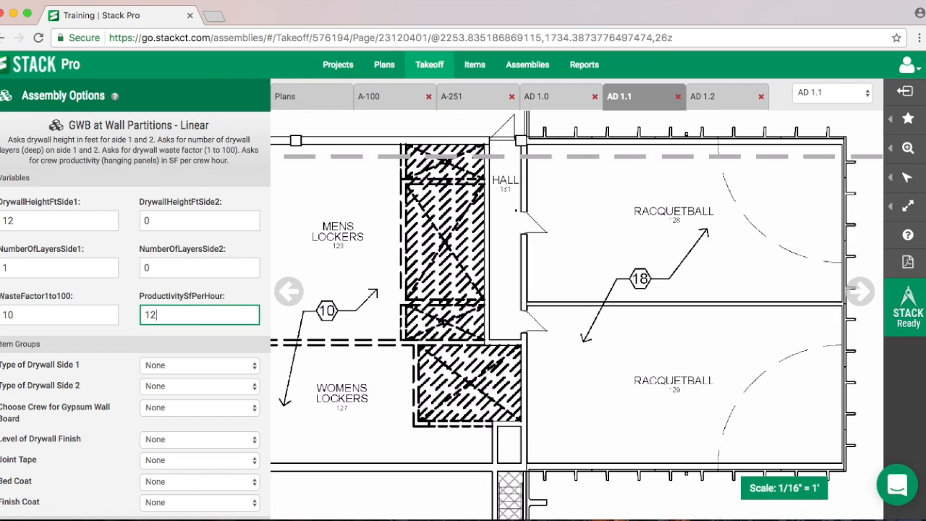
pyautogui.write('4')
pyautogui.press('BackSpace')
pyautogui.write('5')
# - Set the side 1 drywall type to 5/8 in 30 Min. Drywall - 4 ft x 10 ft
pyautogui.scroll(-3, 210, 275)
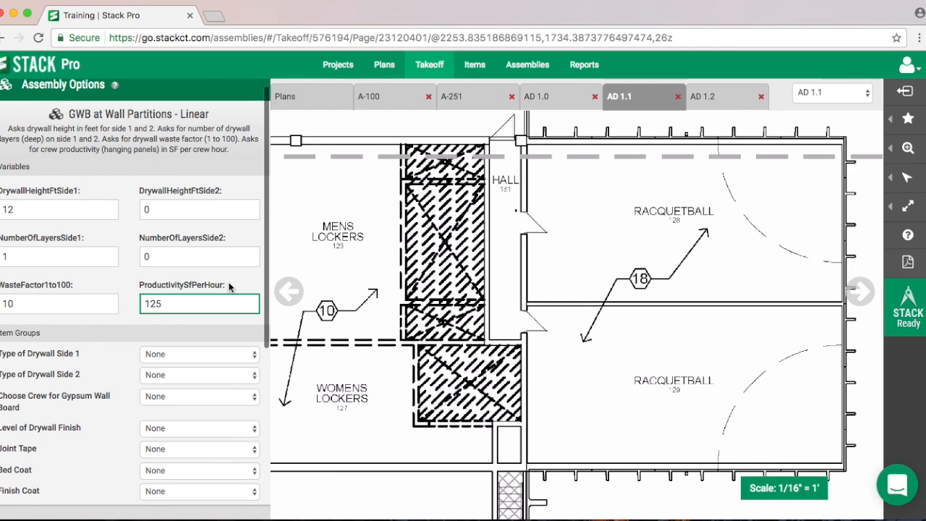
pyautogui.scroll(-1, 204, 302)
pyautogui.click(173, 234)
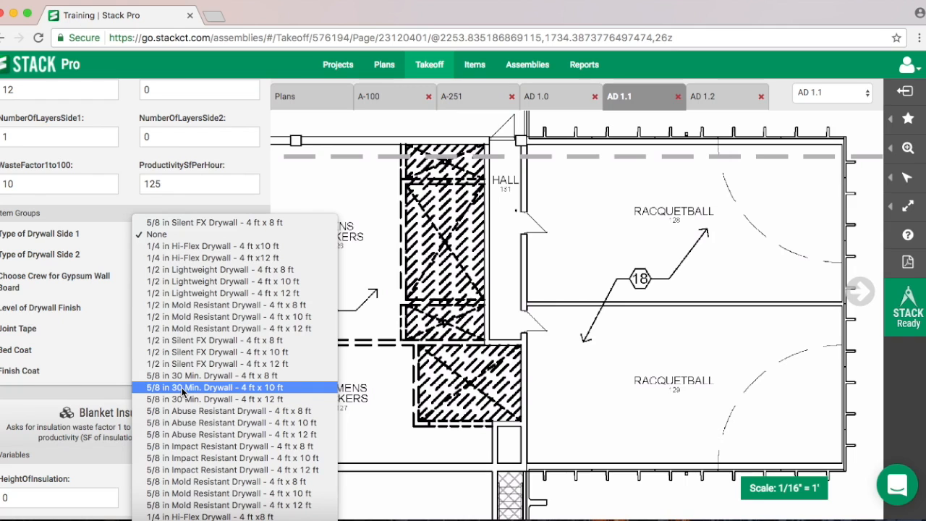
pyautogui.scroll(-5, 210, 412)
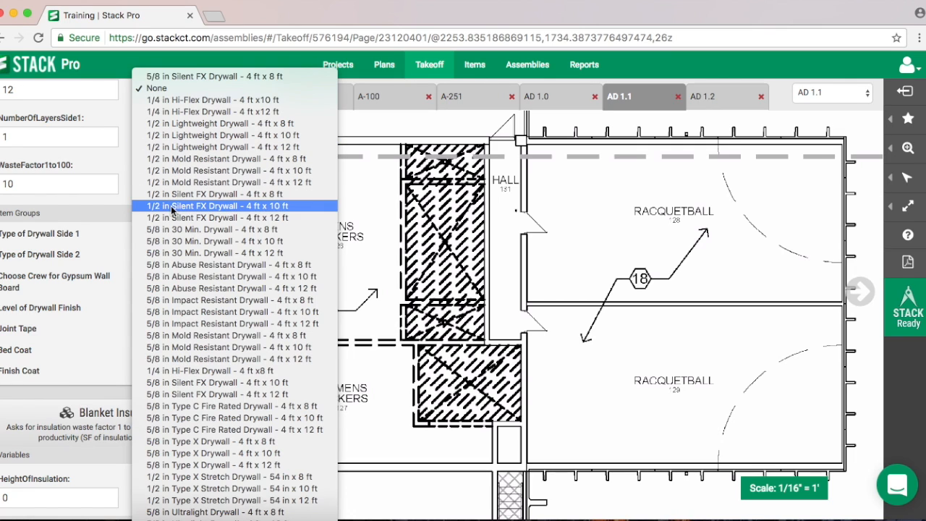
pyautogui.click(207, 241)
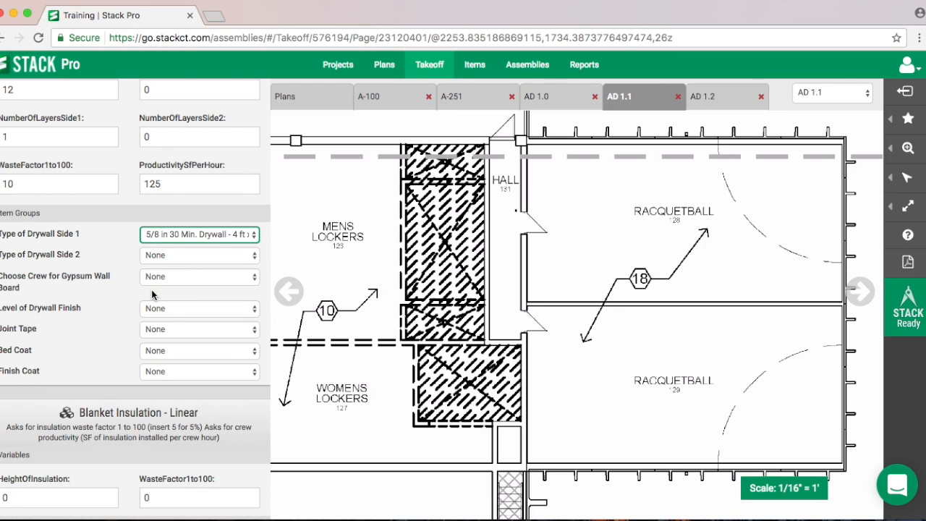
# - Assign the 09.00.08 (2)Carpenter (1)Labor crew to the gypsum wall board and set the finish to Drywall Finish - Level 5
pyautogui.click(178, 279)
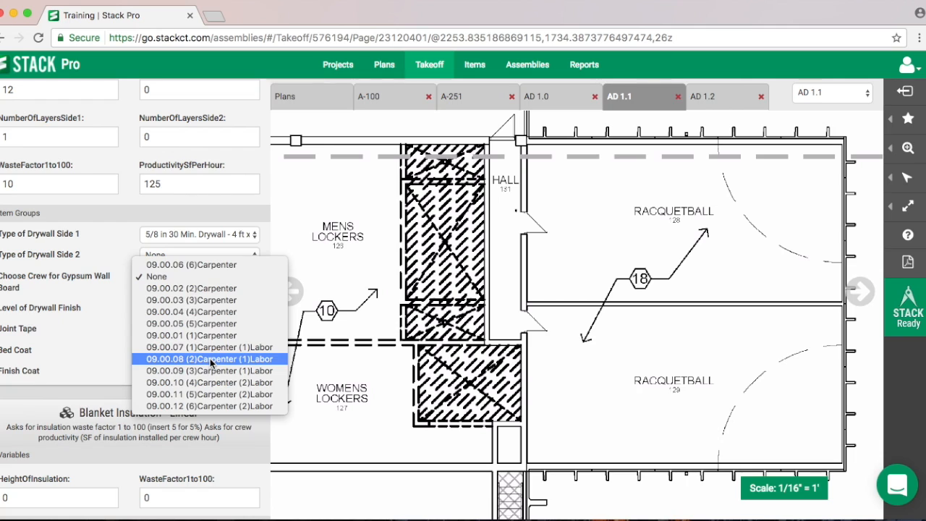
pyautogui.click(210, 359)
pyautogui.click(181, 311)
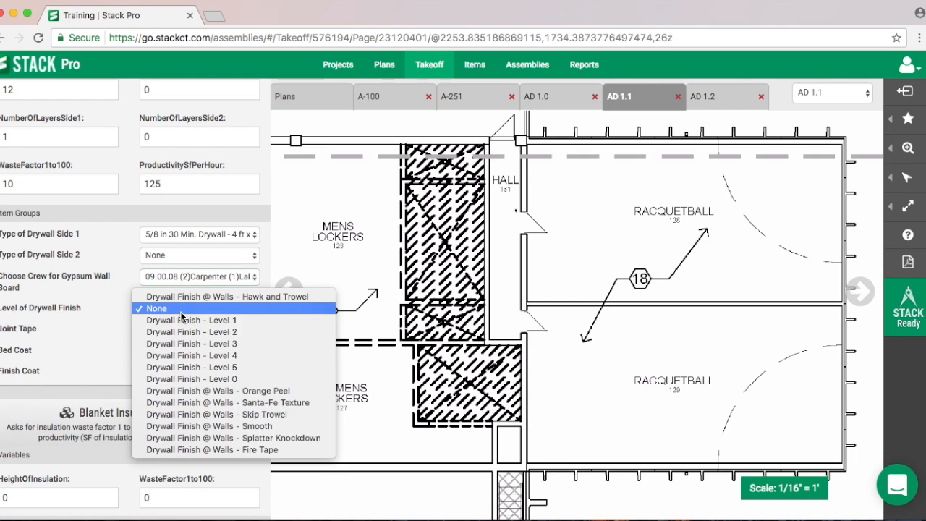
pyautogui.click(221, 366)
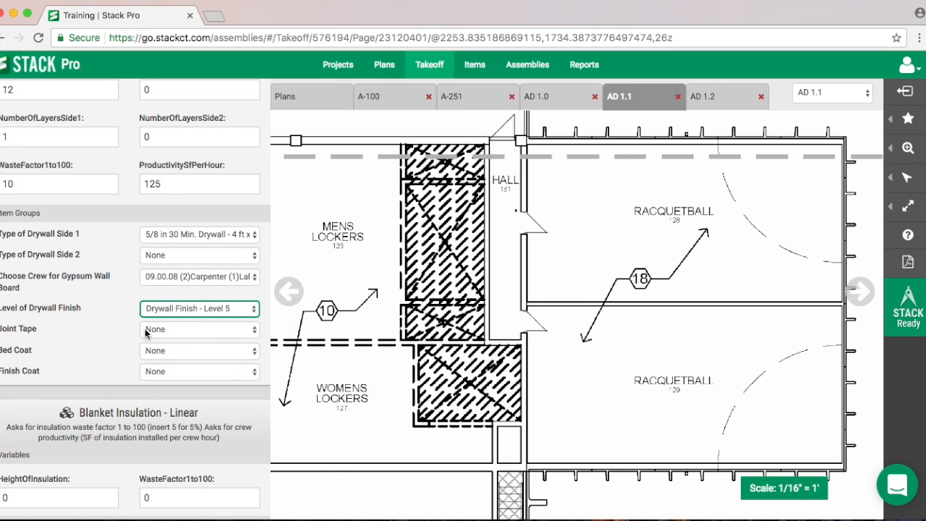
# - Set the joint tape to Joint Treatment Tape - 250 ft and both the bed and finish coats to All Purpose Joint Compound
pyautogui.click(158, 331)
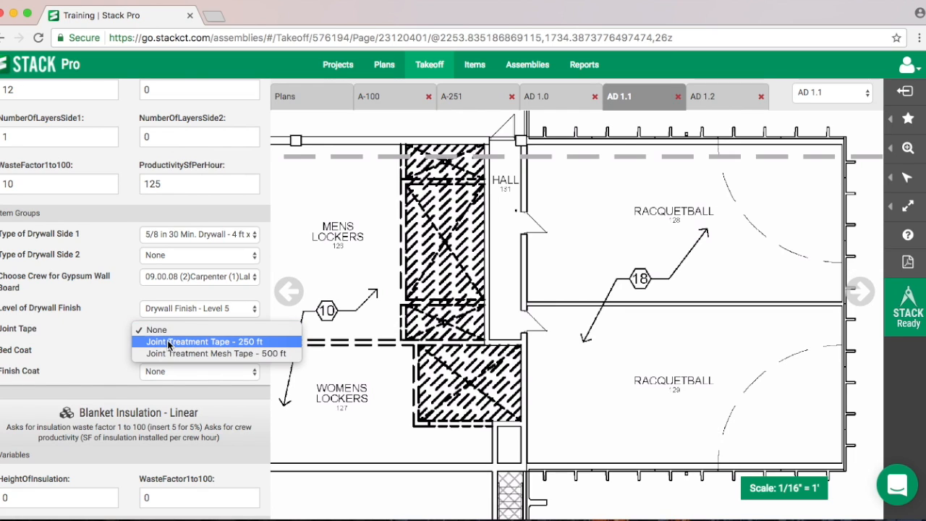
pyautogui.click(169, 343)
pyautogui.click(167, 350)
pyautogui.click(174, 375)
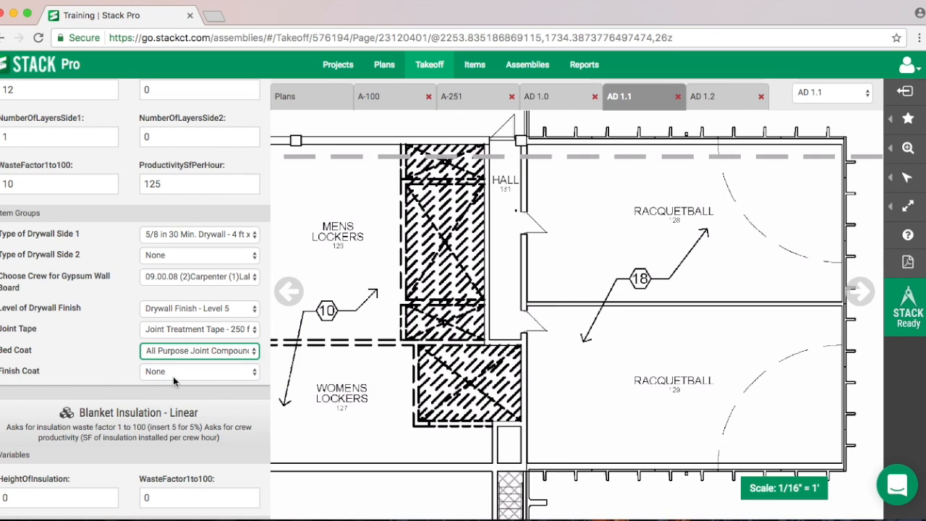
pyautogui.click(178, 371)
pyautogui.click(214, 376)
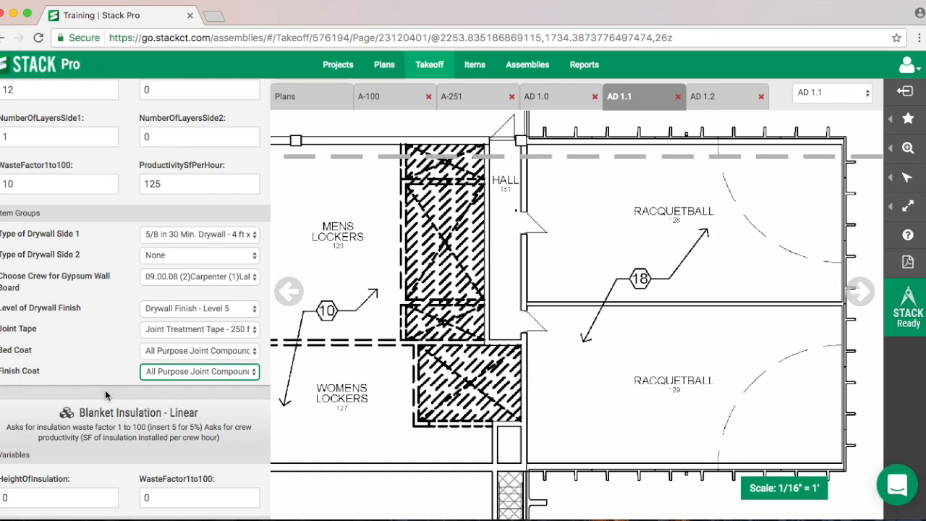
pyautogui.scroll(-4, 99, 403)
pyautogui.scroll(7, 79, 379)
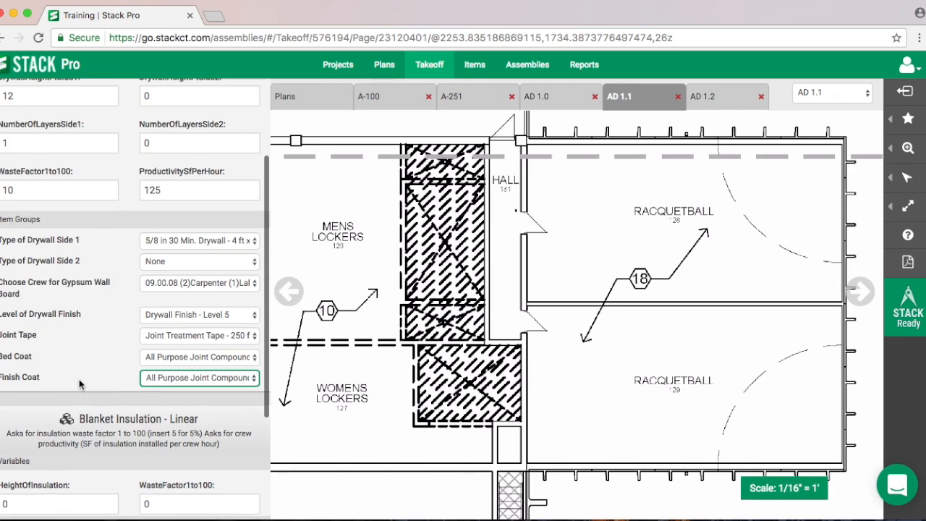
pyautogui.scroll(-6, 107, 313)
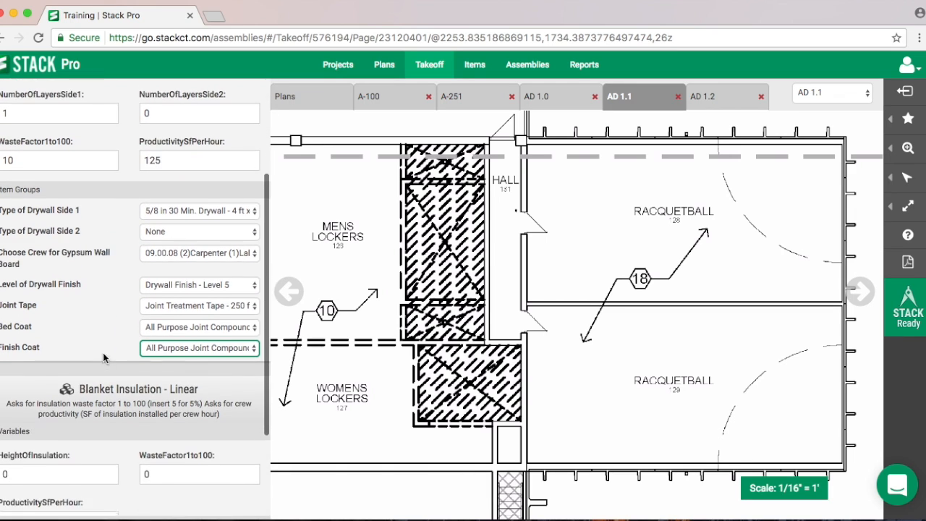
# - Set the blanket insulation's height to 12, its waste factor to 5 and its productivity to 150 SF per hour
pyautogui.click(43, 343)
pyautogui.write('12')
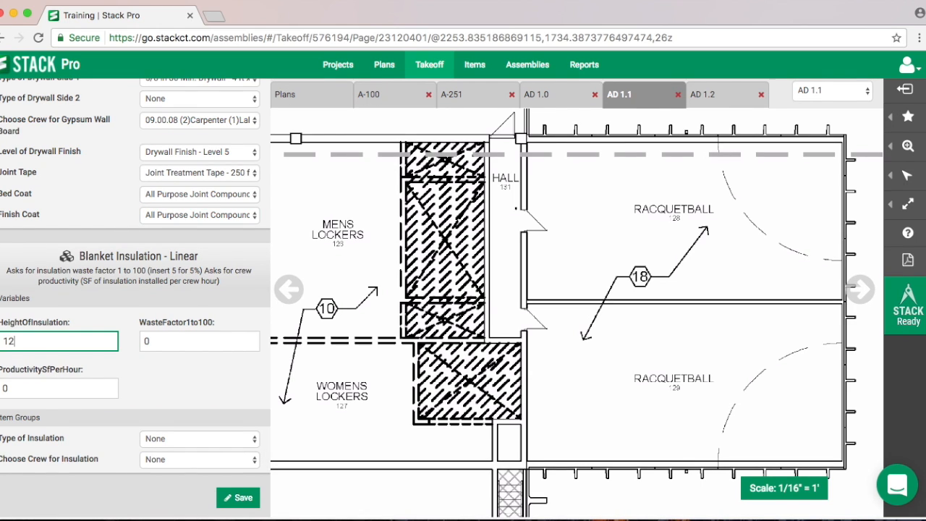
pyautogui.press('Tab')
pyautogui.write('5')
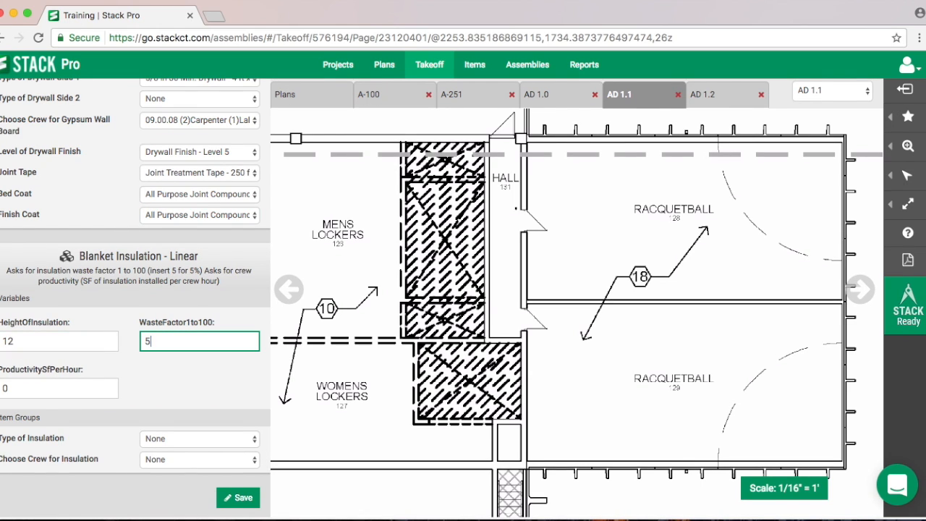
pyautogui.click(68, 393)
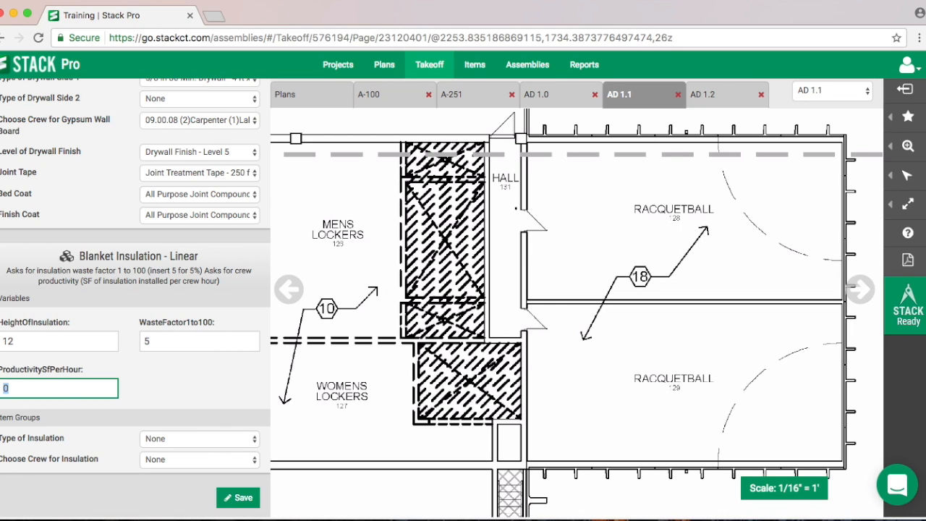
pyautogui.write('150')
# - Set the insulation type to R-11 Unfaced Insulation with None as its crew, and save the Drywall takeoff
pyautogui.click(170, 440)
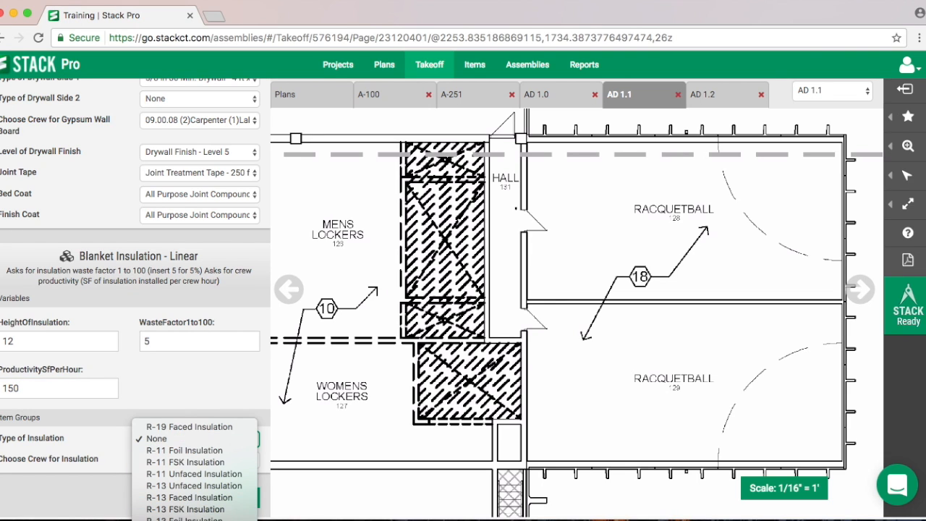
pyautogui.click(185, 474)
pyautogui.click(186, 467)
pyautogui.click(186, 463)
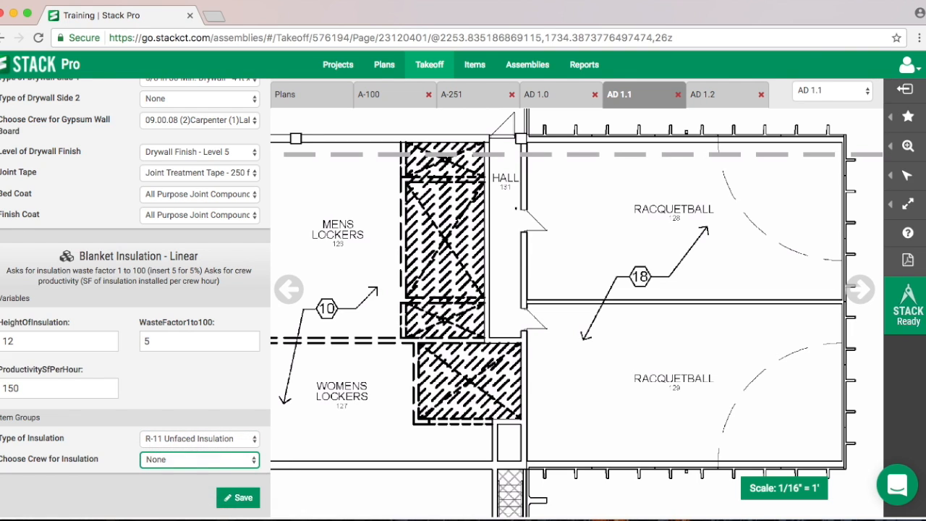
pyautogui.click(235, 504)
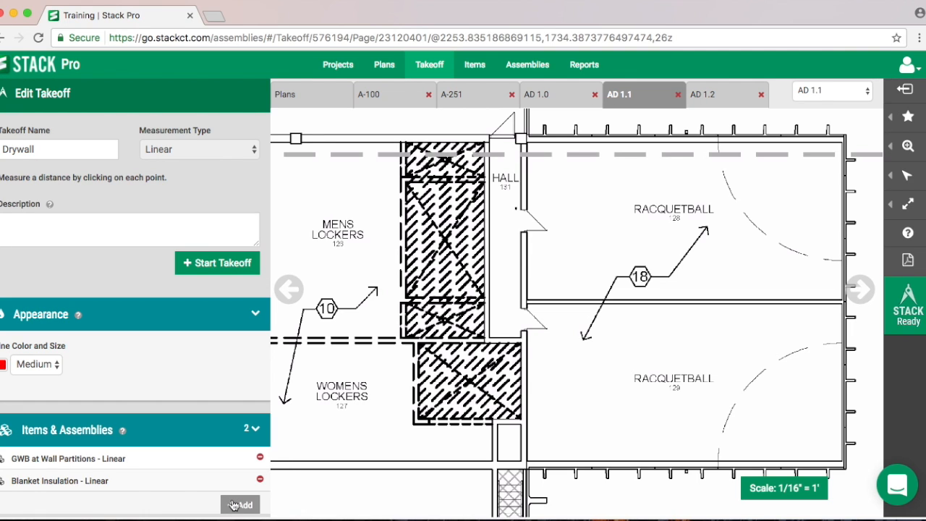
# - Start the Drywall takeoff and trace rectangular outlines along the walls of Racquetball rooms 128 and 129
pyautogui.click(213, 267)
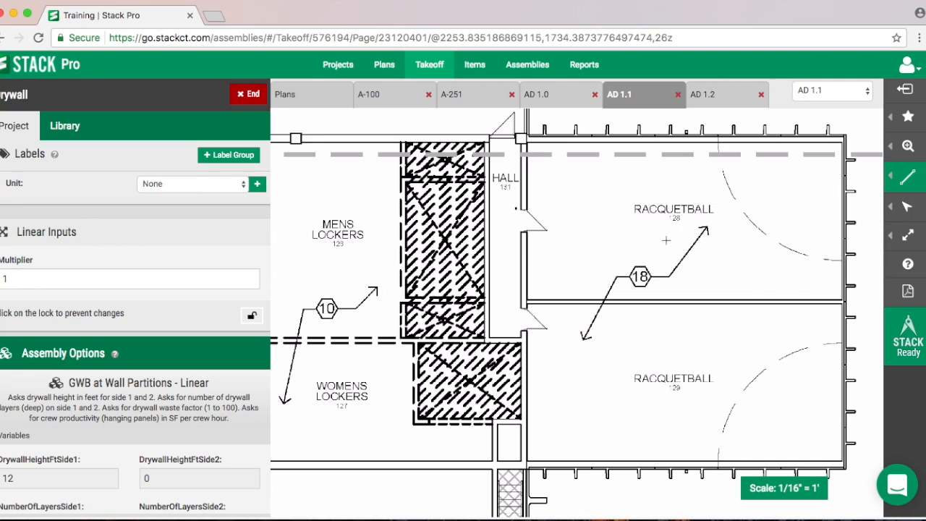
pyautogui.moveTo(904, 209)
pyautogui.moveTo(908, 180)
pyautogui.click(772, 152)
pyautogui.click(525, 142)
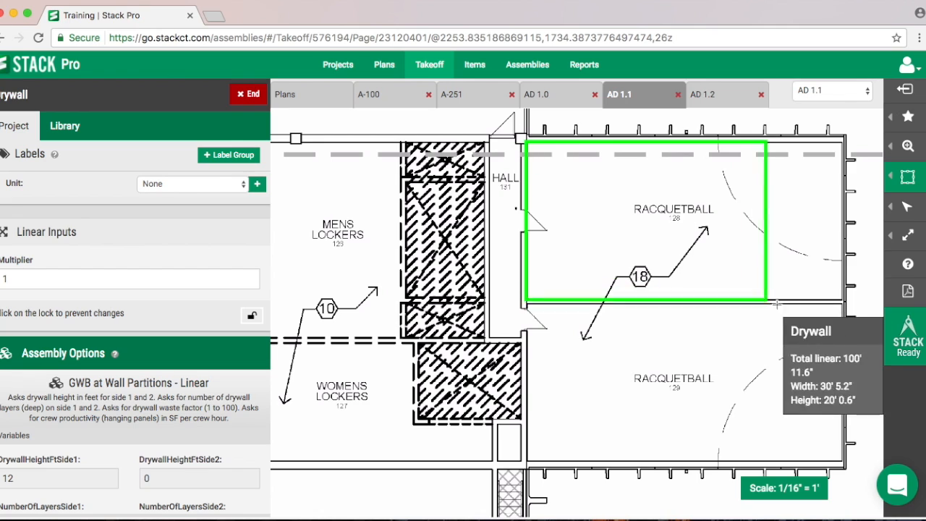
pyautogui.click(841, 299)
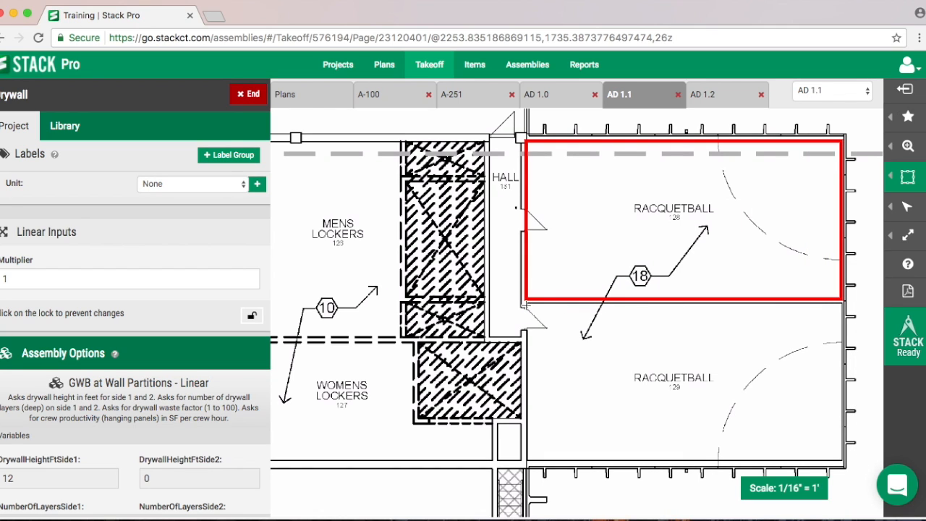
pyautogui.click(527, 305)
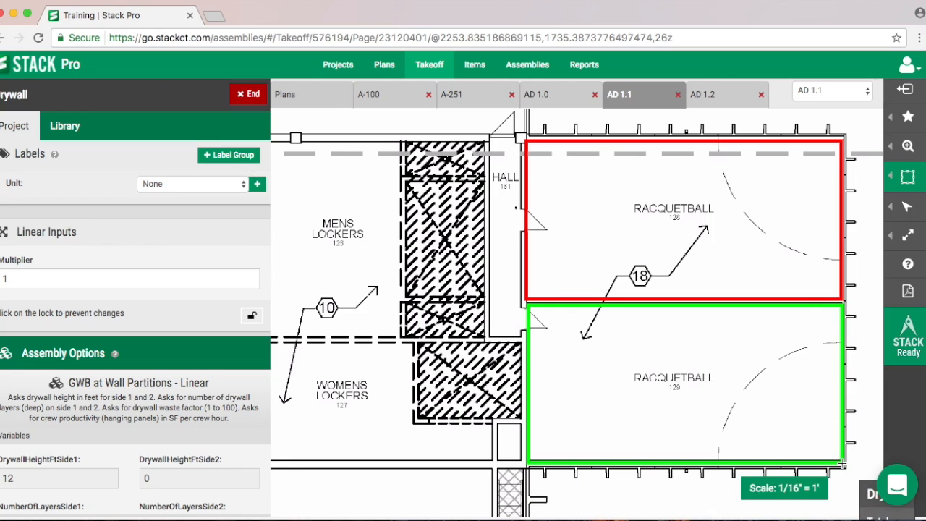
pyautogui.click(842, 461)
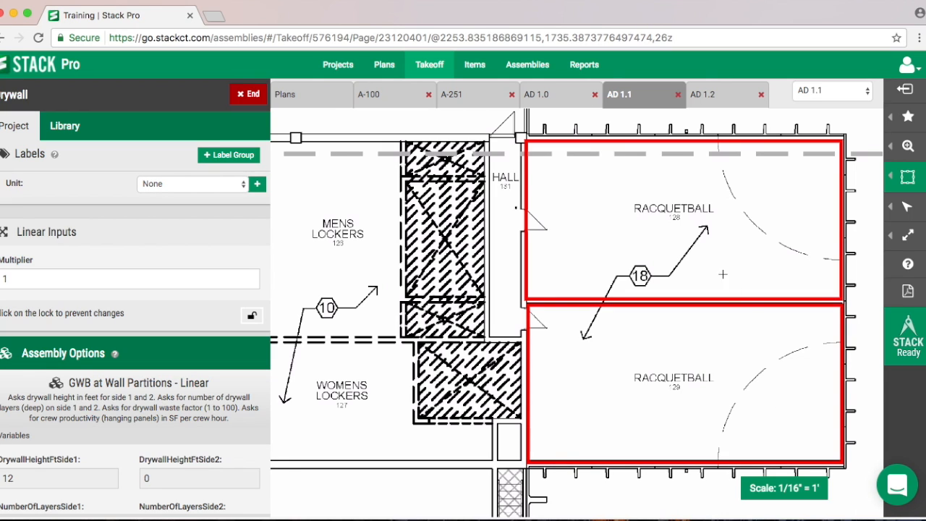
# - Open the Item Cost By Takeoff Report to review the Drywall items, quantities and costs
pyautogui.click(592, 67)
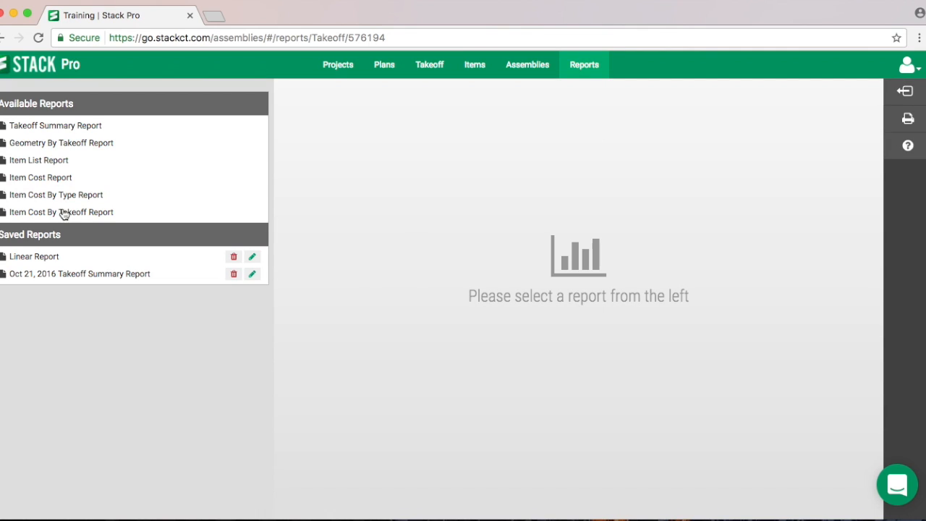
pyautogui.click(64, 214)
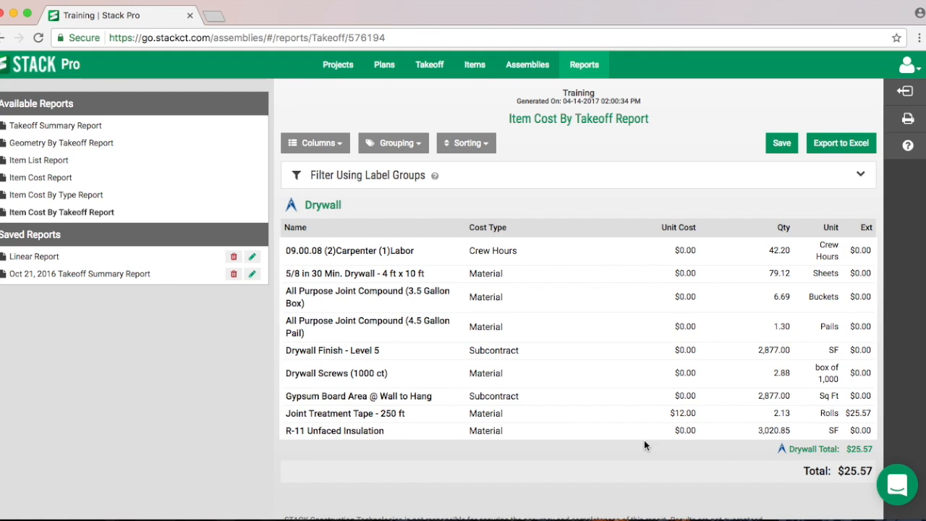
# - Search the item library for "R-11 unfac" to find the unfaced insulation item
pyautogui.click(475, 65)
pyautogui.click(112, 98)
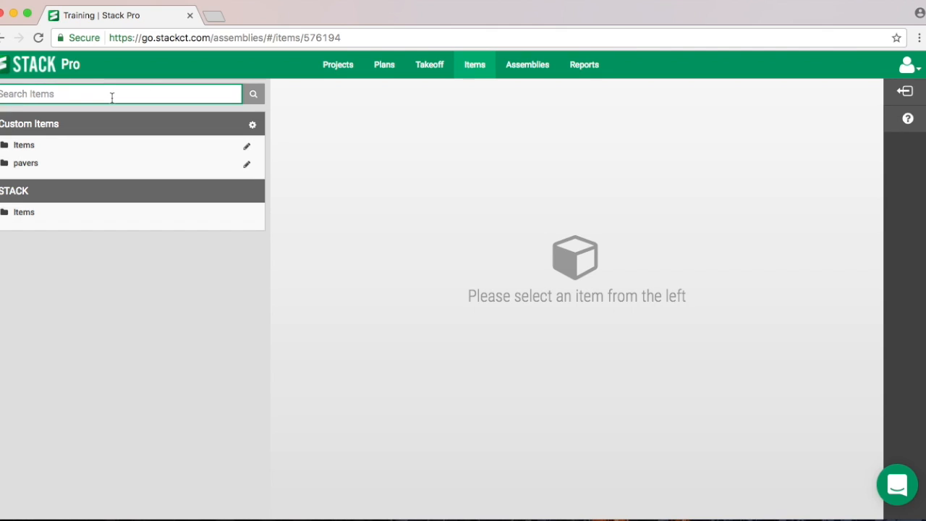
pyautogui.write('r-')
pyautogui.write('11')
pyautogui.write(' unfd')
pyautogui.press('BackSpace')
pyautogui.write('ac')
pyautogui.click(252, 94)
pyautogui.click(83, 95)
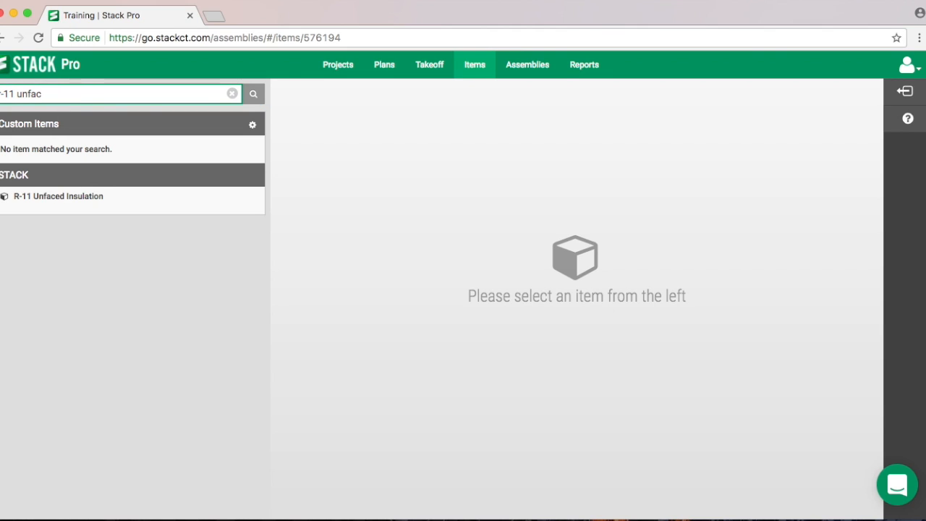
pyautogui.click(2, 95)
pyautogui.write('-')
pyautogui.click(257, 96)
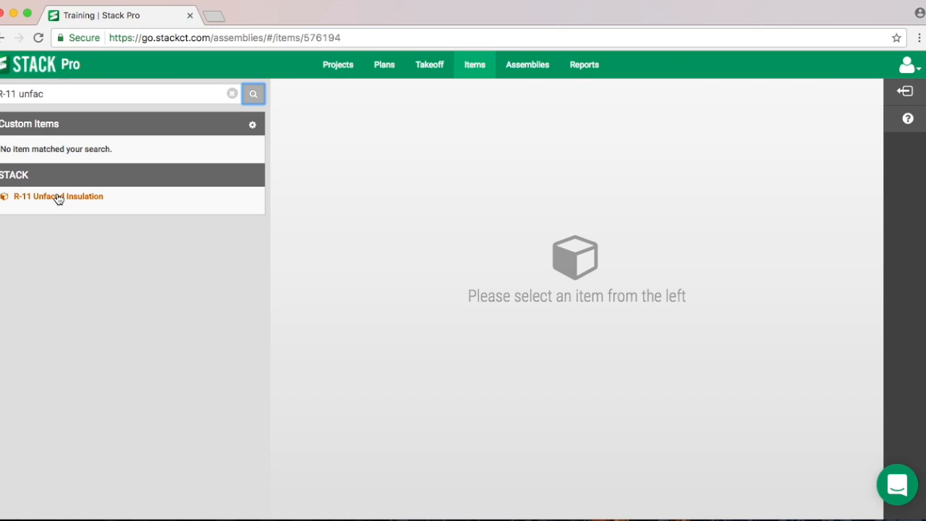
# - Set the unit cost of the STACK catalog item R-11 Unfaced Insulation to 4.25 per SF and save it
pyautogui.click(58, 198)
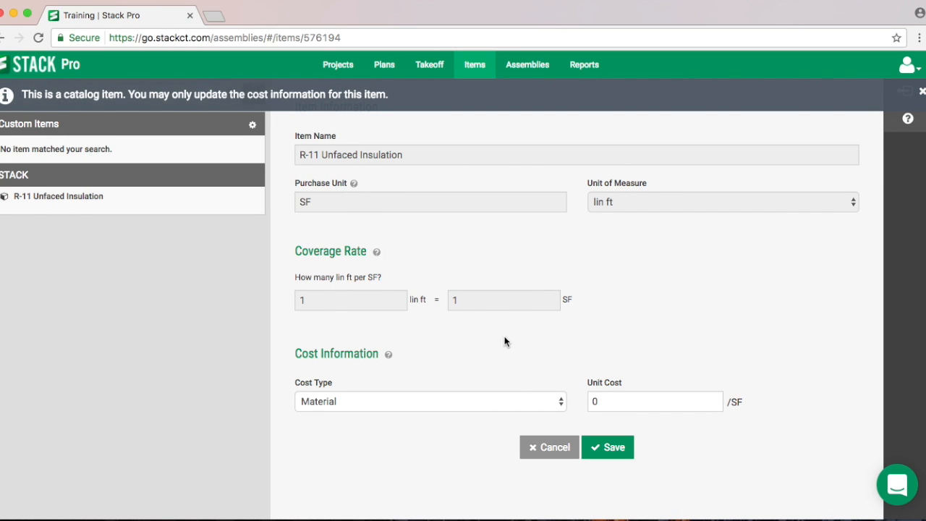
pyautogui.click(624, 402)
pyautogui.write('4.25')
pyautogui.click(621, 448)
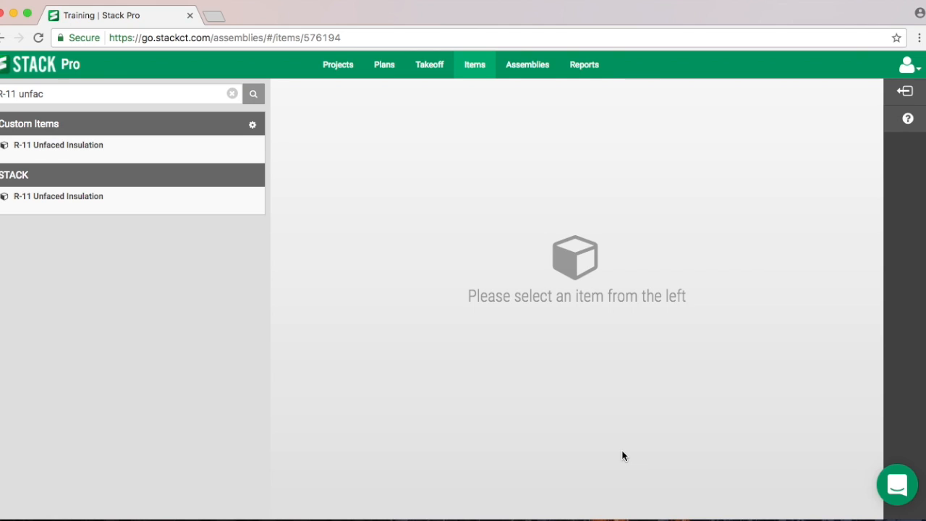
# - Reopen the Item Cost By Takeoff Report and check the R-11 Unfaced Insulation line with its updated cost
pyautogui.click(591, 70)
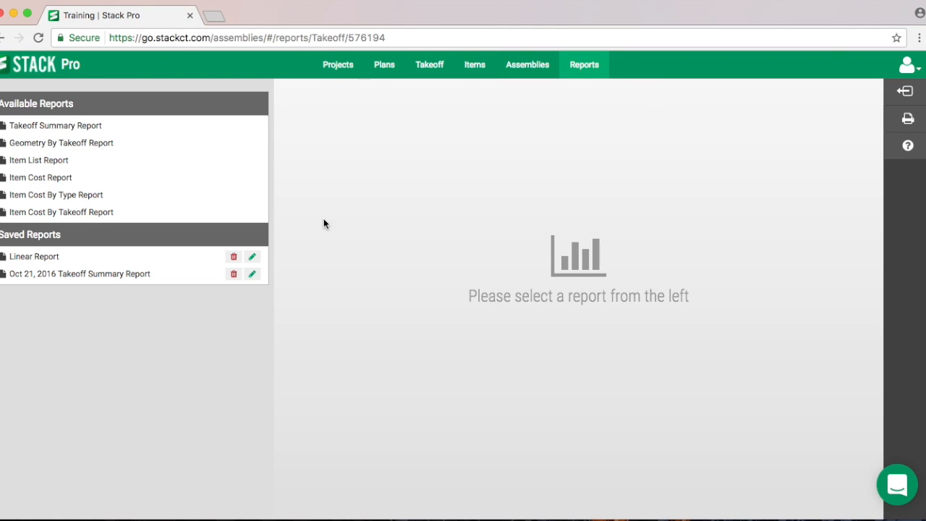
pyautogui.click(59, 213)
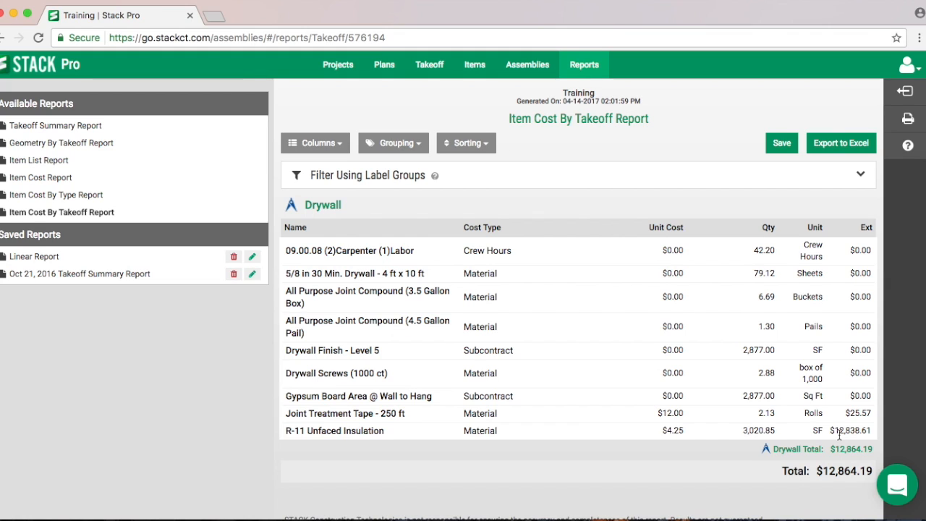
pyautogui.moveTo(288, 431); pyautogui.dragTo(280, 431)
pyautogui.click(302, 432)
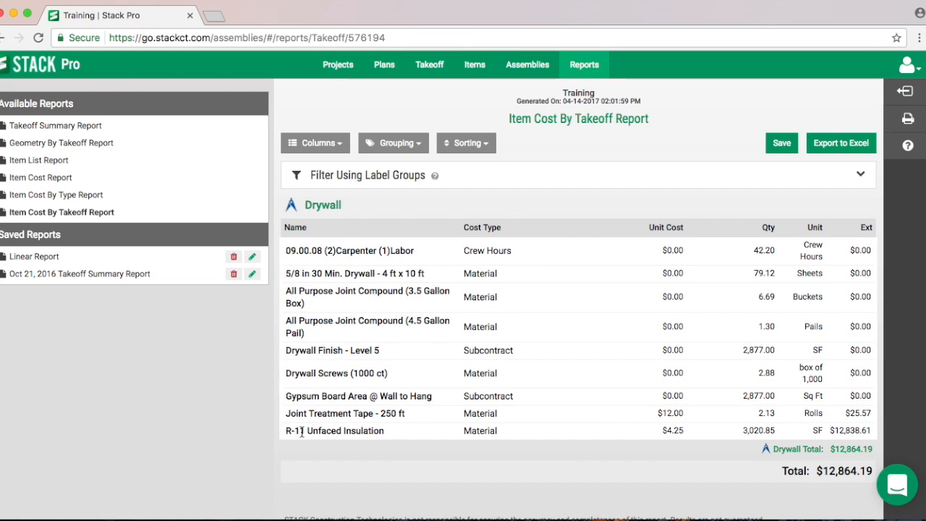